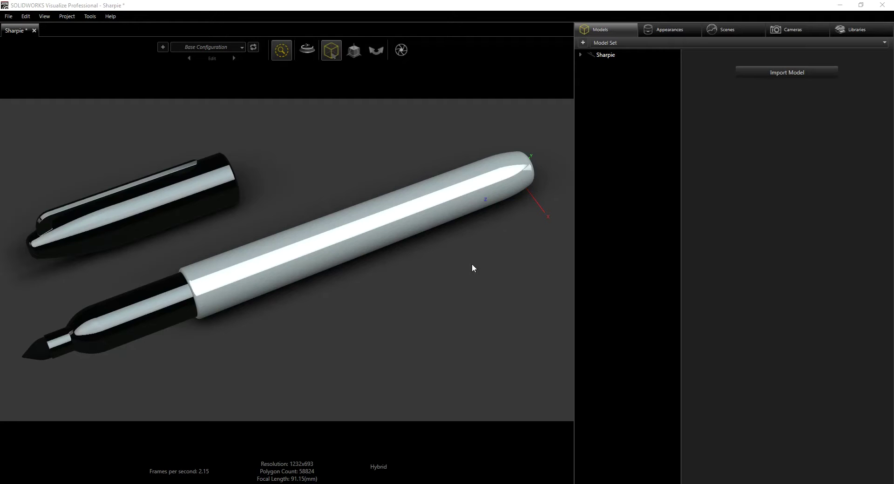
Start importing the Sharpie assembly file, then dismiss the import settings without importing.
{"action": "left_click", "coordinate": [8, 16]}
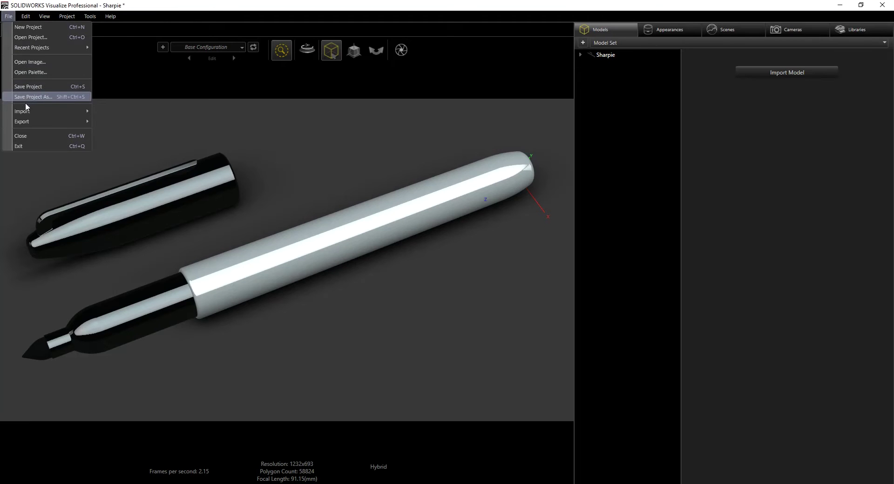
{"action": "mouse_move", "coordinate": [24, 110]}
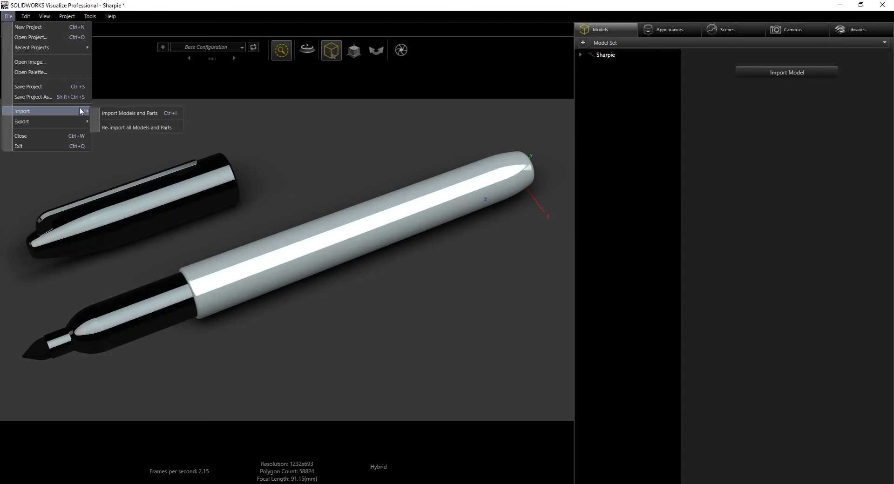
{"action": "left_click", "coordinate": [115, 117]}
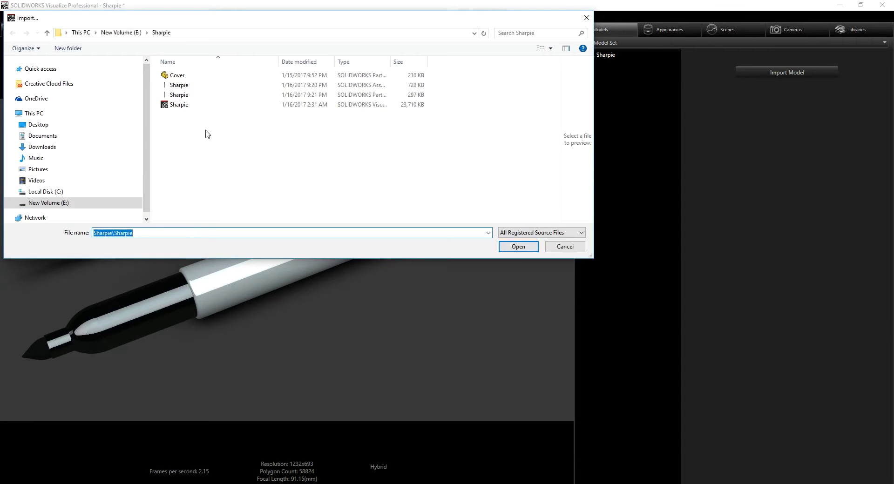
{"action": "left_click", "coordinate": [185, 85]}
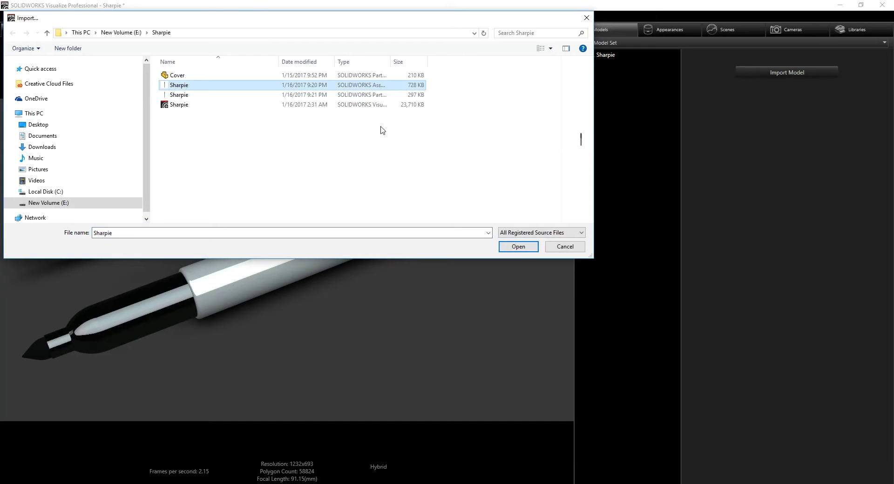
{"action": "left_click", "coordinate": [509, 248]}
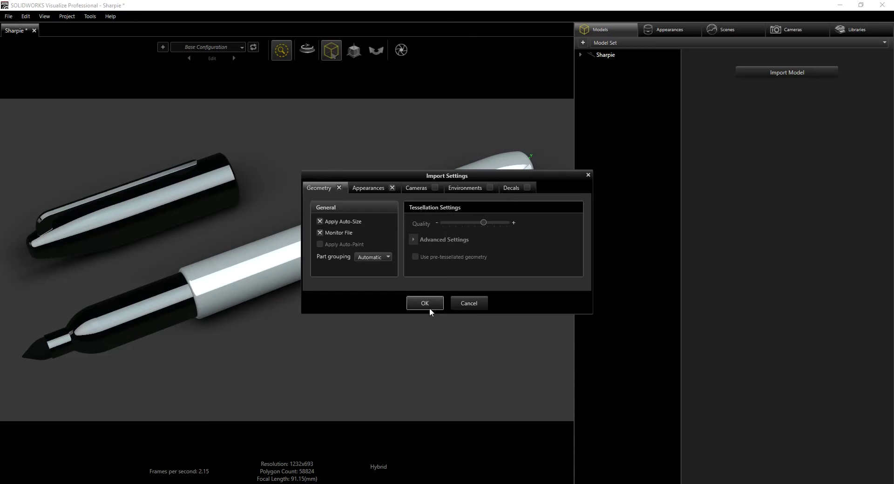
{"action": "left_click", "coordinate": [477, 304]}
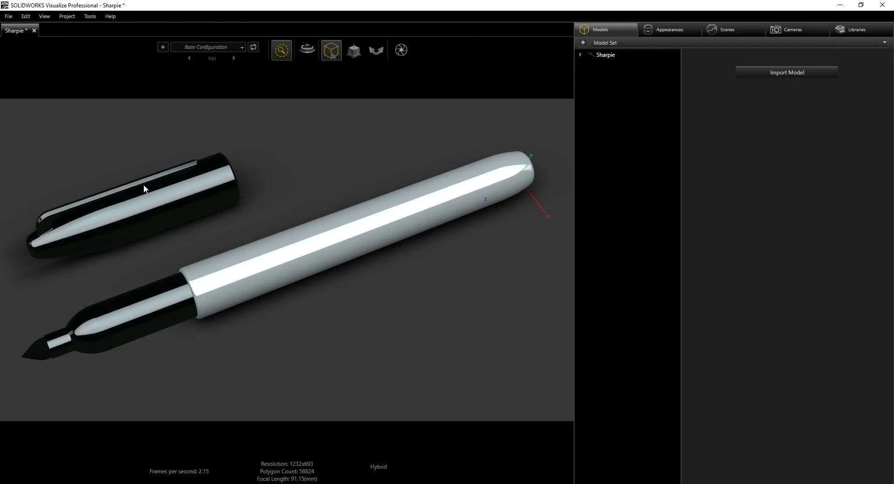
Switch the selection mode to Part and enable the transform tool.
{"action": "mouse_move", "coordinate": [331, 55]}
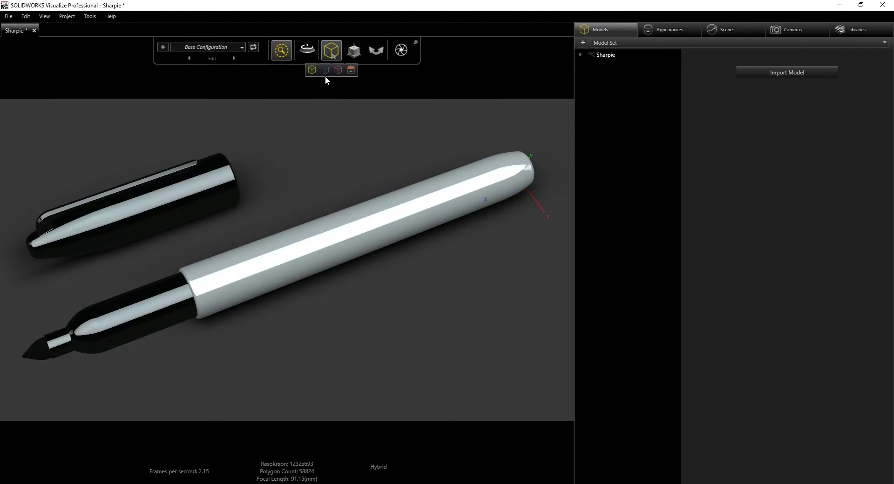
{"action": "left_click", "coordinate": [325, 71]}
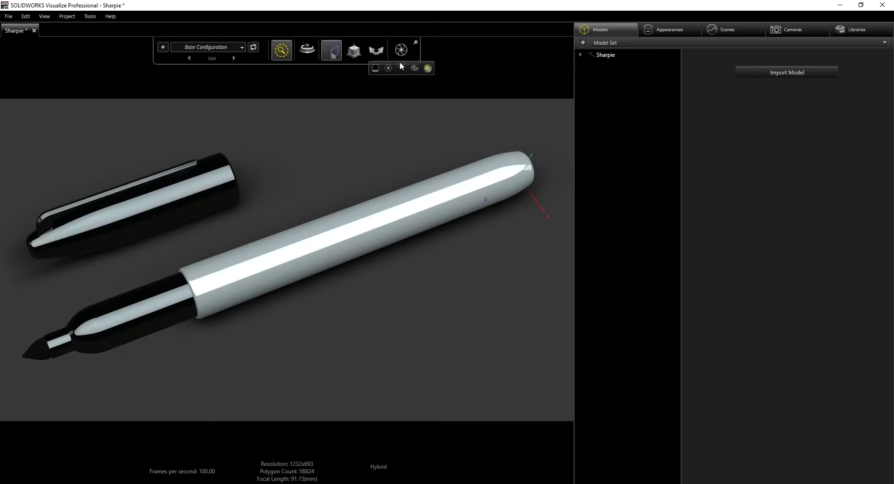
{"action": "left_click", "coordinate": [353, 54]}
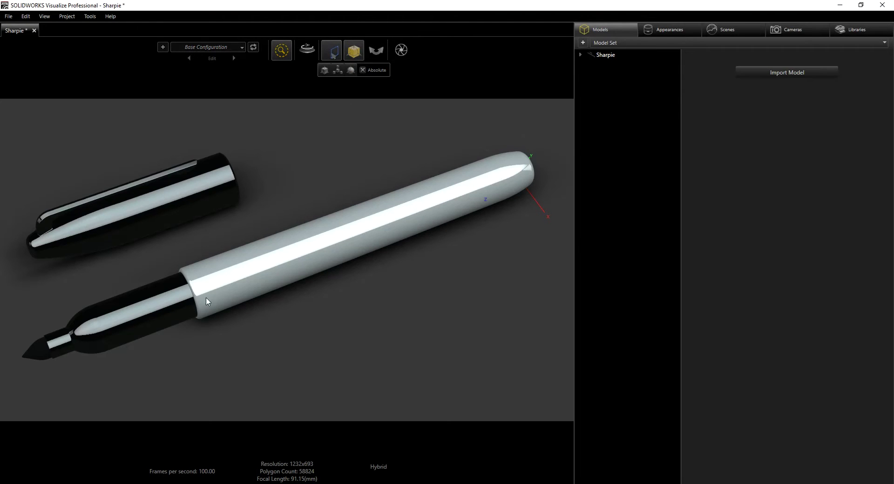
Pick the cap, black grip and light grey body parts, end on the cap, then turn the transform tool off.
{"action": "left_click", "coordinate": [136, 211]}
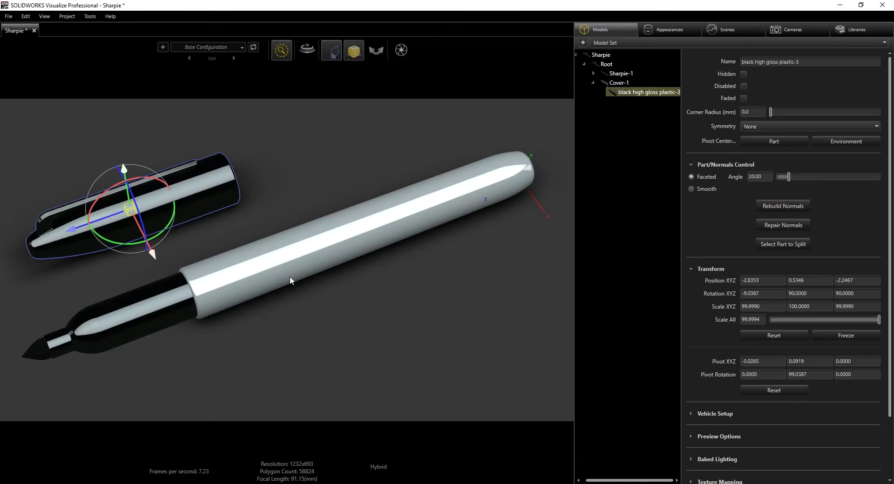
{"action": "left_click", "coordinate": [311, 257]}
{"action": "left_click", "coordinate": [152, 296]}
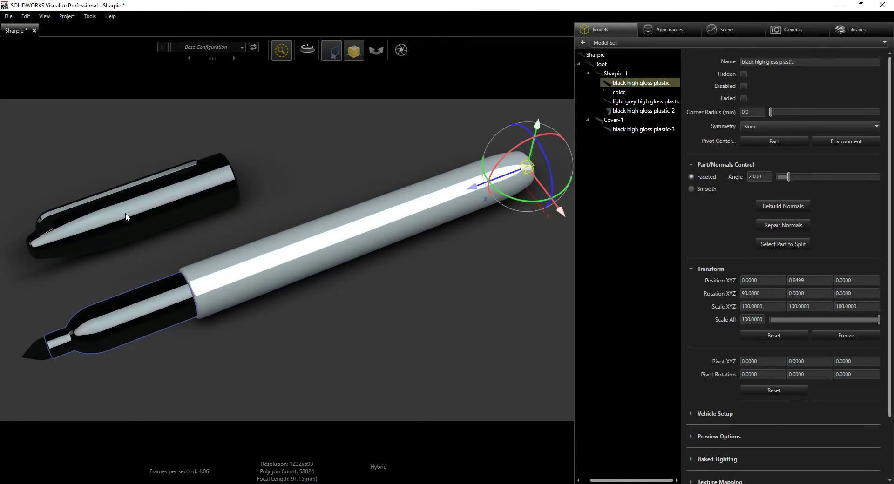
{"action": "left_click", "coordinate": [135, 230]}
{"action": "left_click", "coordinate": [258, 265]}
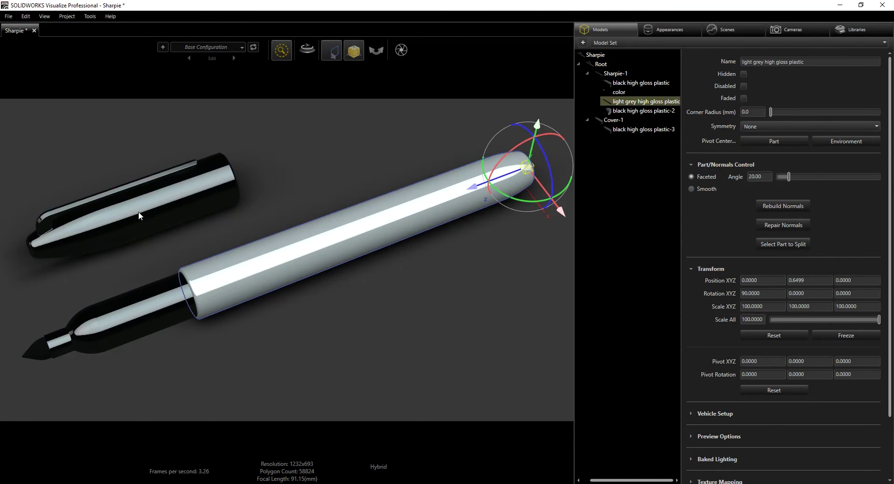
{"action": "left_click", "coordinate": [139, 213]}
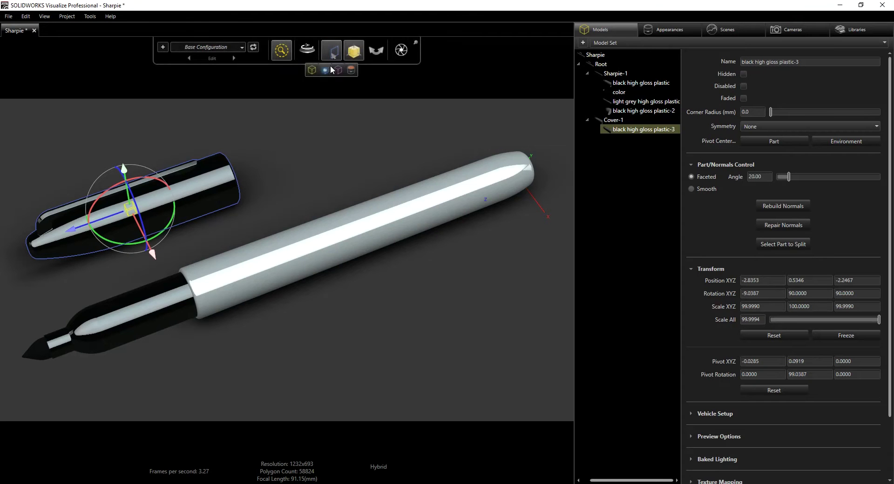
{"action": "mouse_move", "coordinate": [352, 54]}
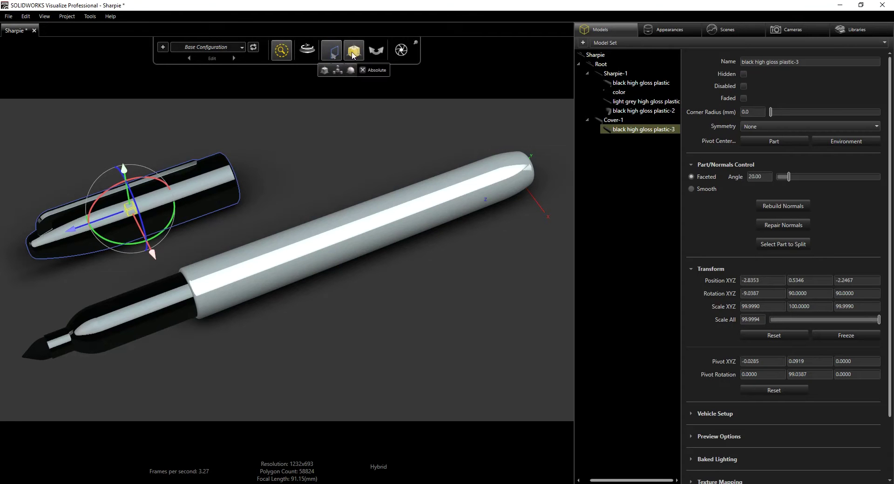
{"action": "left_click", "coordinate": [325, 72]}
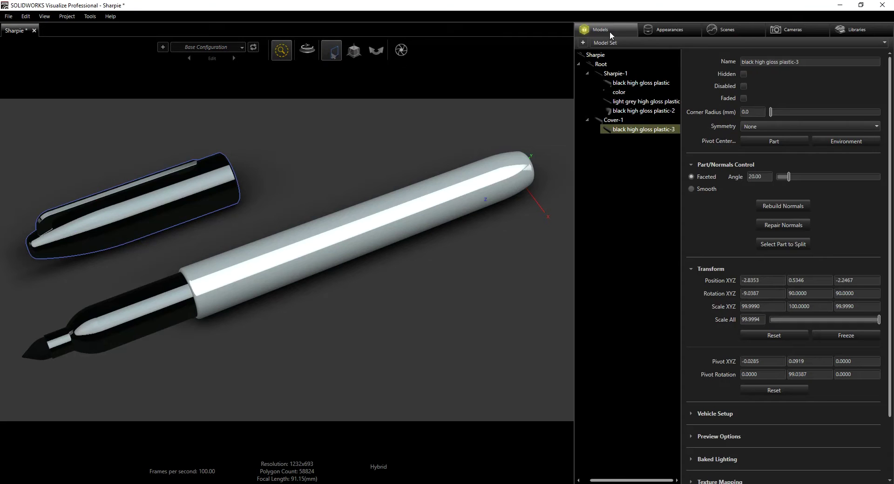
Enter 1.5 for the black high gloss plastic IOR, glance at the light grey appearance, then return to the black one.
{"action": "left_click", "coordinate": [670, 29]}
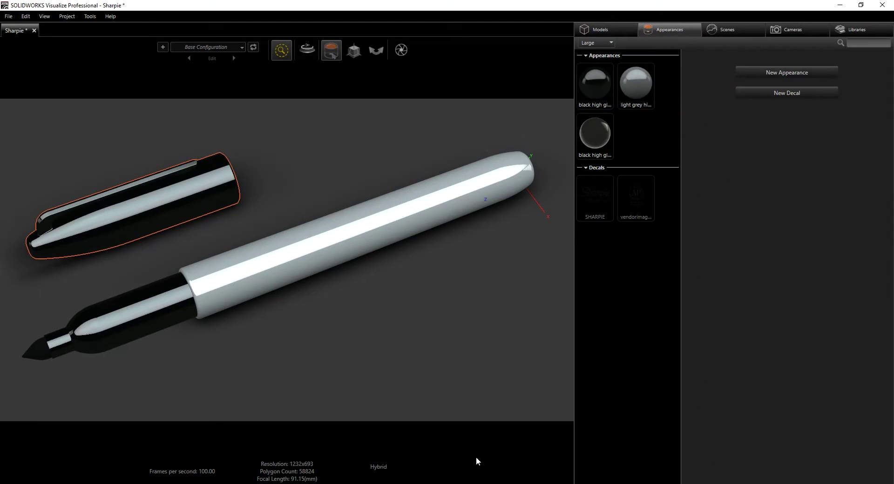
{"action": "left_click", "coordinate": [601, 105]}
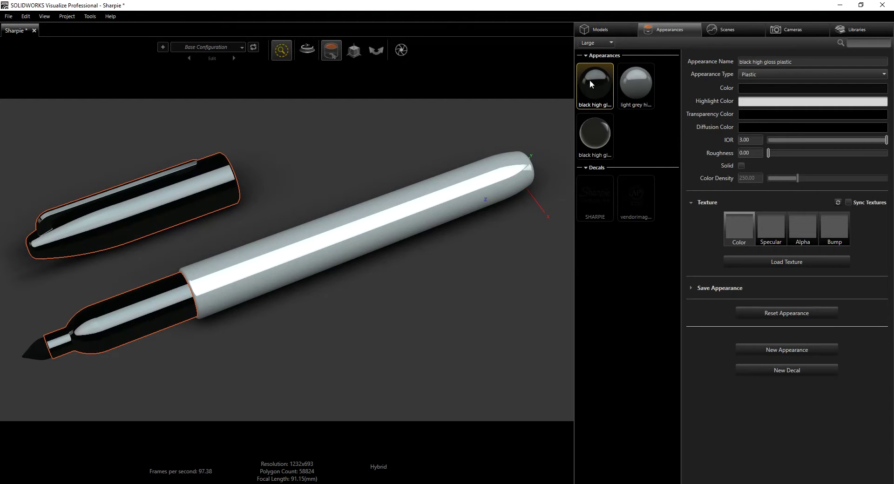
{"action": "left_click", "coordinate": [745, 140]}
{"action": "type", "text": "1.5"}
{"action": "left_click", "coordinate": [638, 86]}
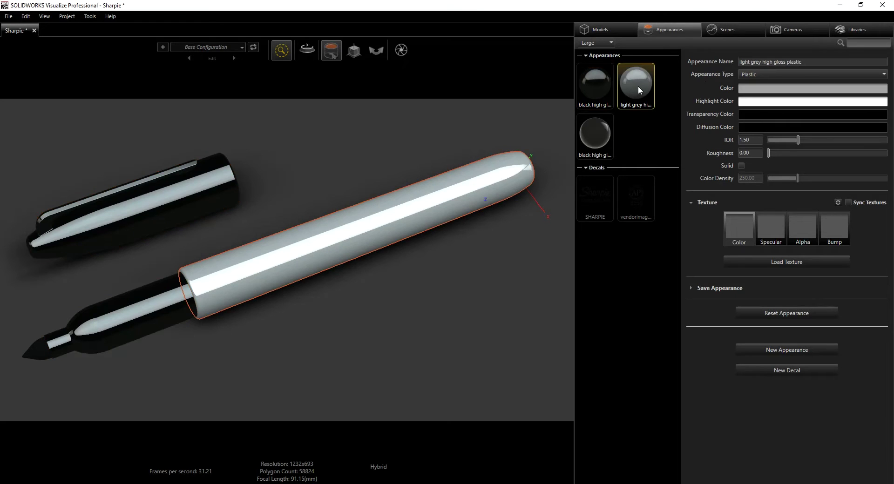
{"action": "left_click", "coordinate": [603, 82]}
Rename the black appearance to 'Cap' and the light grey appearance to 'Body'.
{"action": "left_click", "coordinate": [604, 66]}
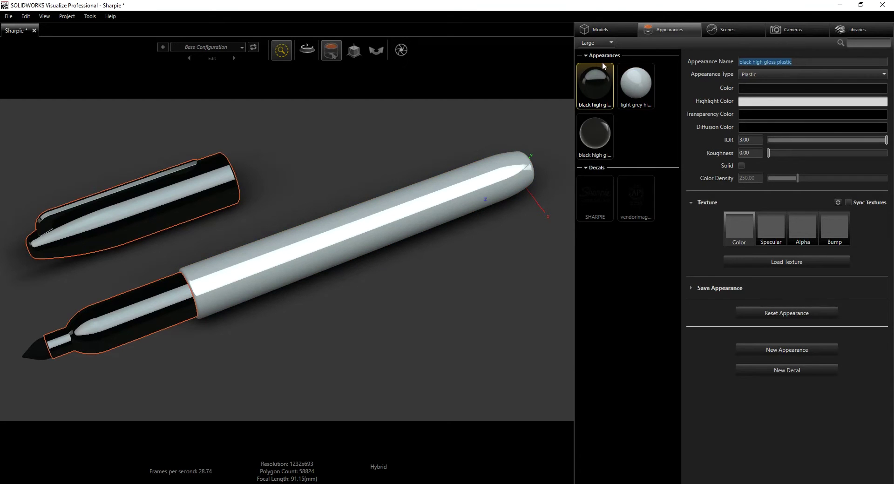
{"action": "type", "text": "Cap"}
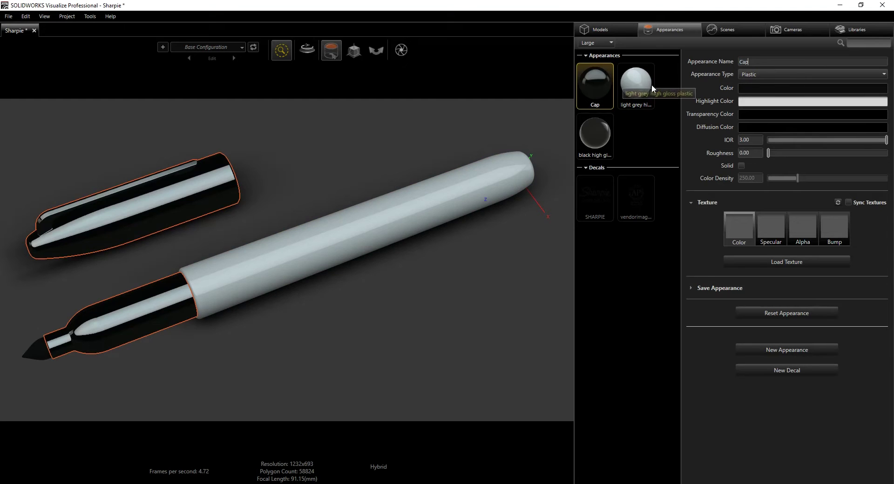
{"action": "left_click", "coordinate": [639, 85]}
{"action": "left_click", "coordinate": [593, 138]}
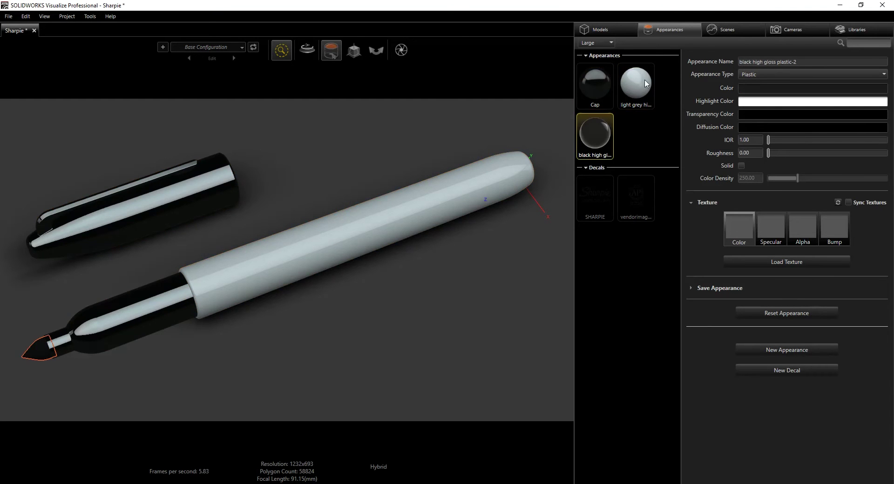
{"action": "left_click", "coordinate": [645, 84]}
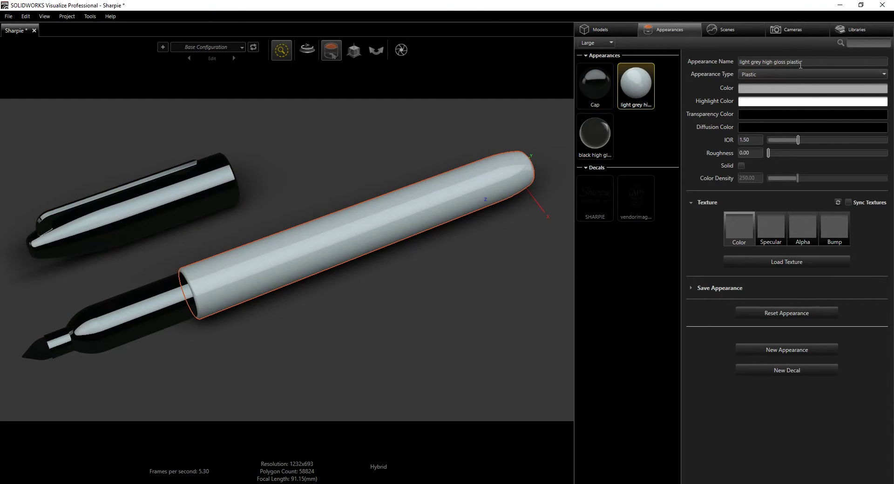
{"action": "left_click_drag", "start_coordinate": [801, 65], "coordinate": [649, 66]}
{"action": "type", "text": "B"}
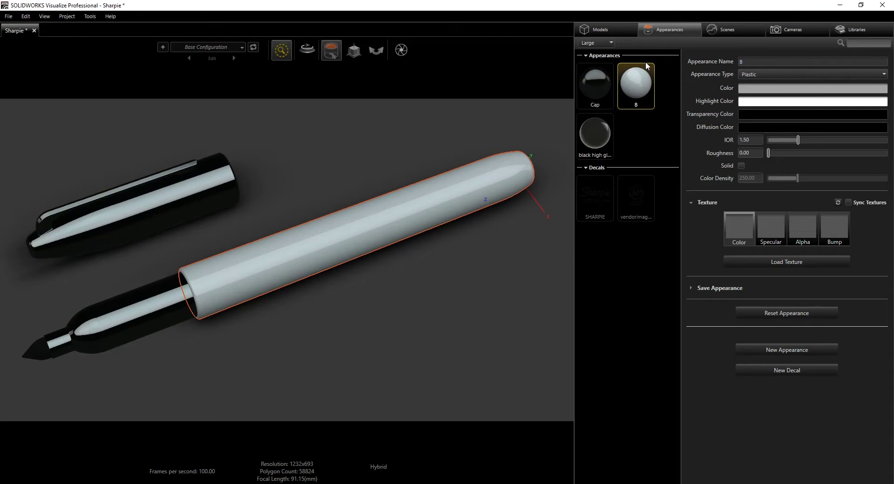
{"action": "type", "text": "ody"}
Check the Body IOR and the tip's black high gloss plastic-2 appearance, then deselect it.
{"action": "left_click", "coordinate": [752, 141]}
{"action": "left_click", "coordinate": [608, 132]}
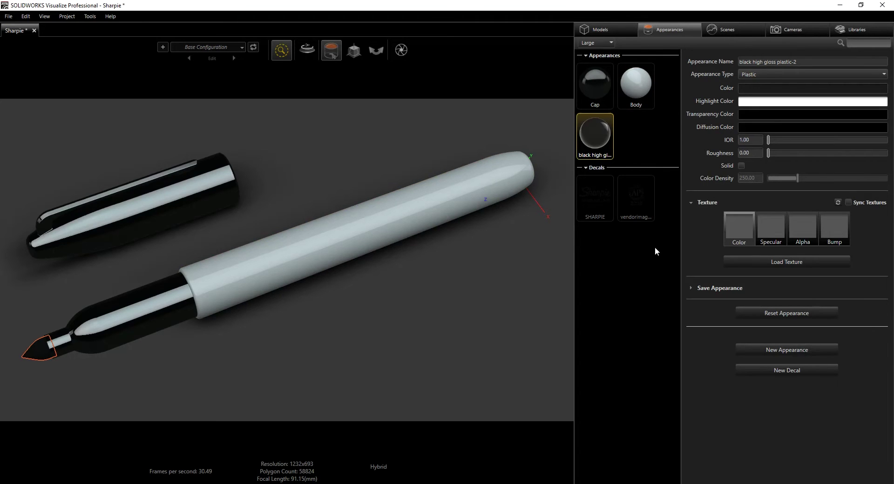
{"action": "left_click", "coordinate": [645, 271]}
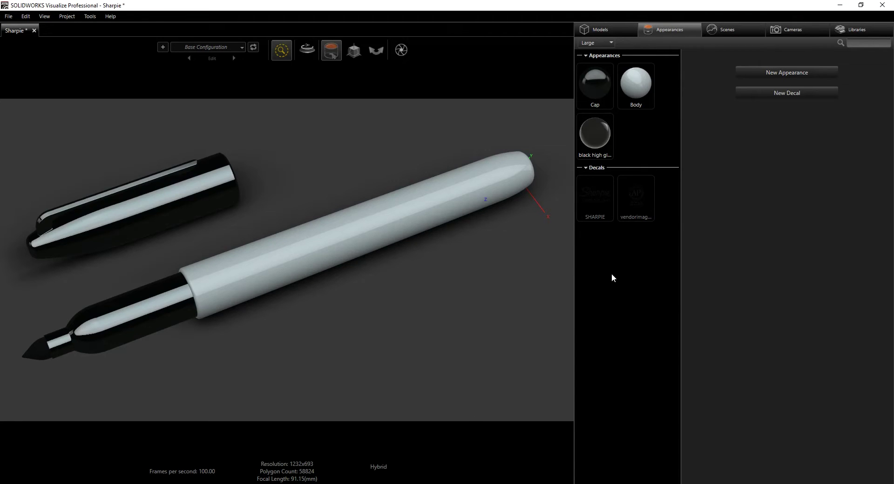
Create a new decal from the SHARPIE logo image on the desktop.
{"action": "right_click", "coordinate": [609, 252]}
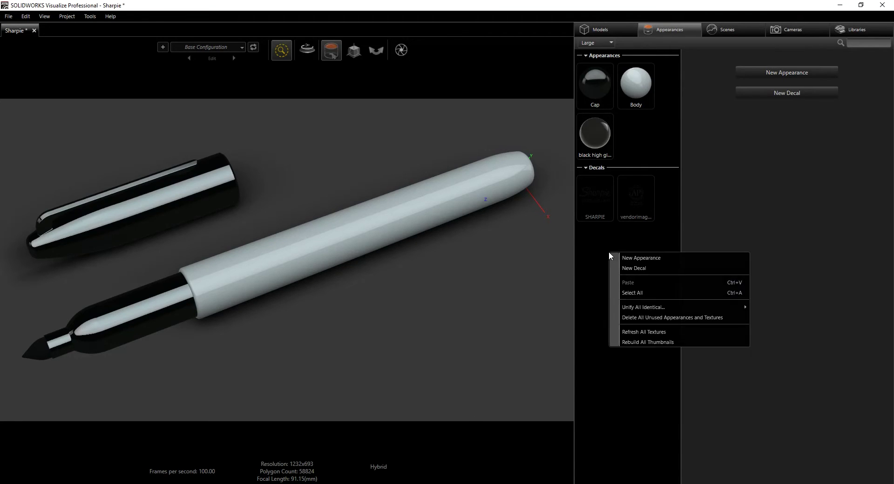
{"action": "left_click", "coordinate": [634, 270]}
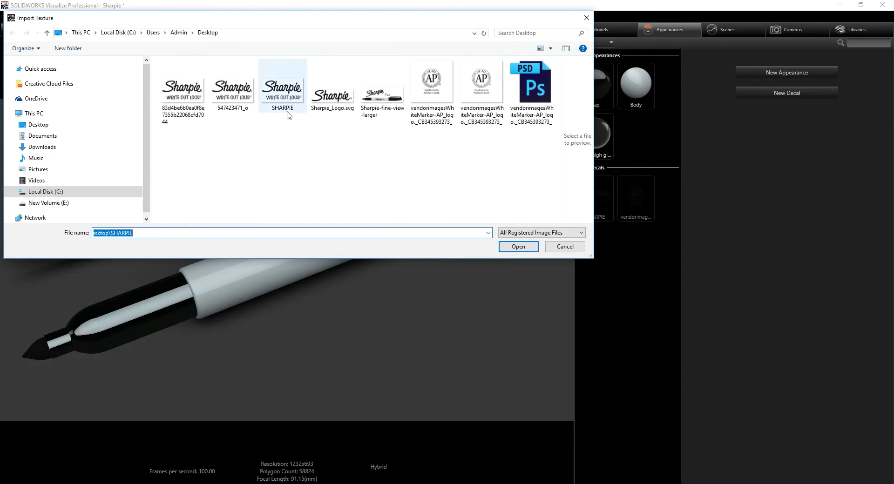
{"action": "left_click", "coordinate": [282, 89]}
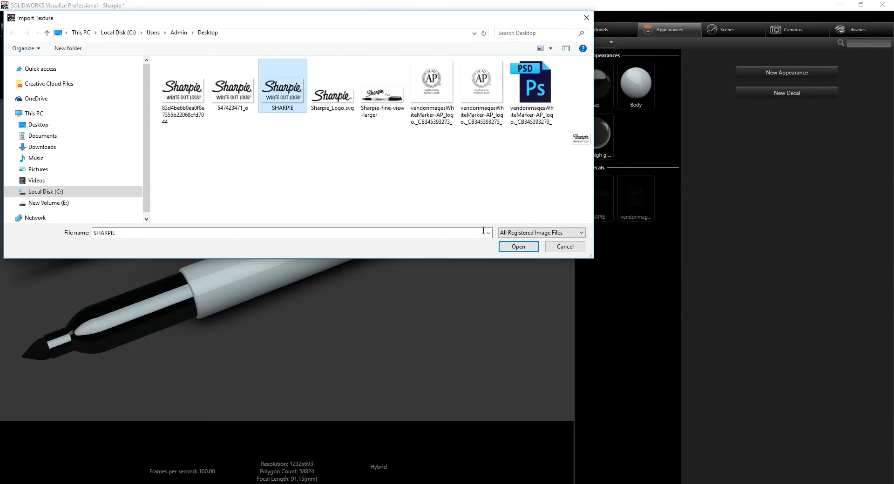
{"action": "left_click", "coordinate": [528, 248]}
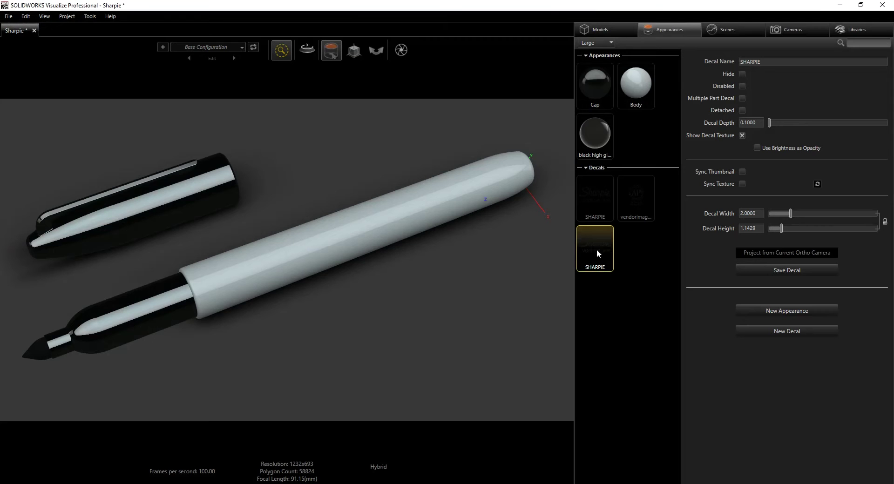
Place the SHARPIE decal on the pen body, rotate it about 20° along the barrel, and set depth 0.5.
{"action": "left_click_drag", "start_coordinate": [601, 246], "coordinate": [358, 236]}
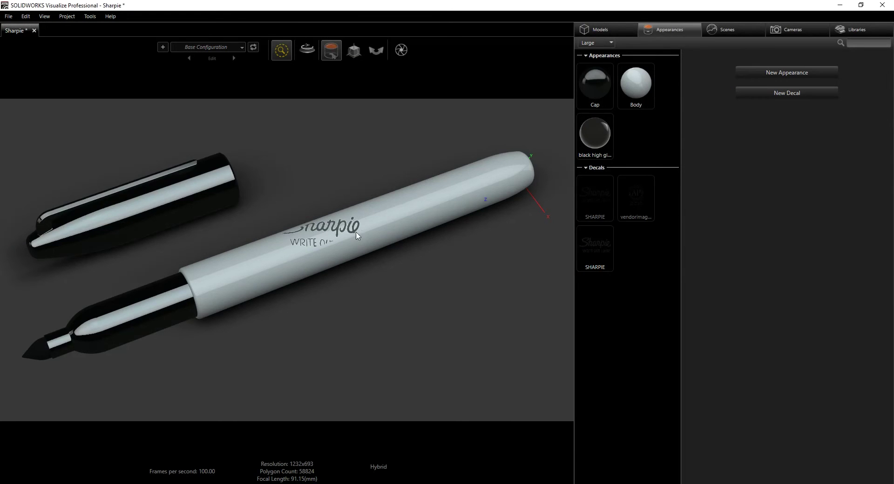
{"action": "left_click", "coordinate": [354, 52]}
{"action": "left_click", "coordinate": [340, 228]}
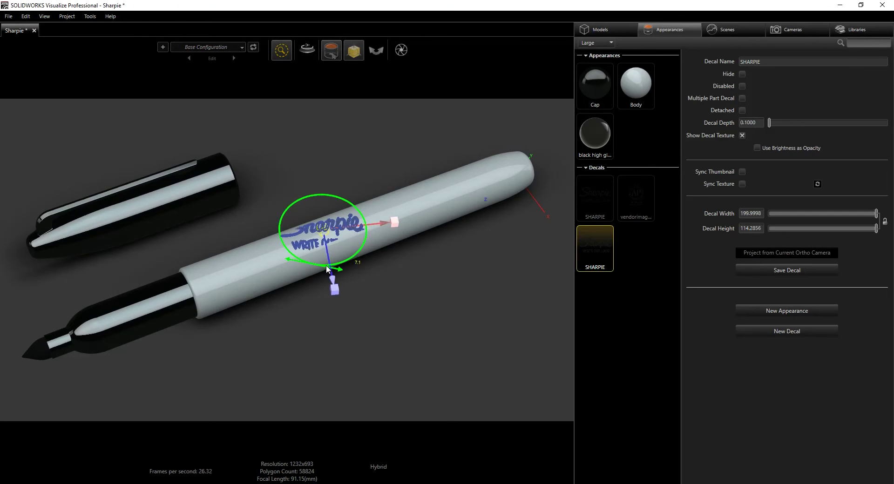
{"action": "left_click_drag", "start_coordinate": [326, 266], "coordinate": [352, 266]}
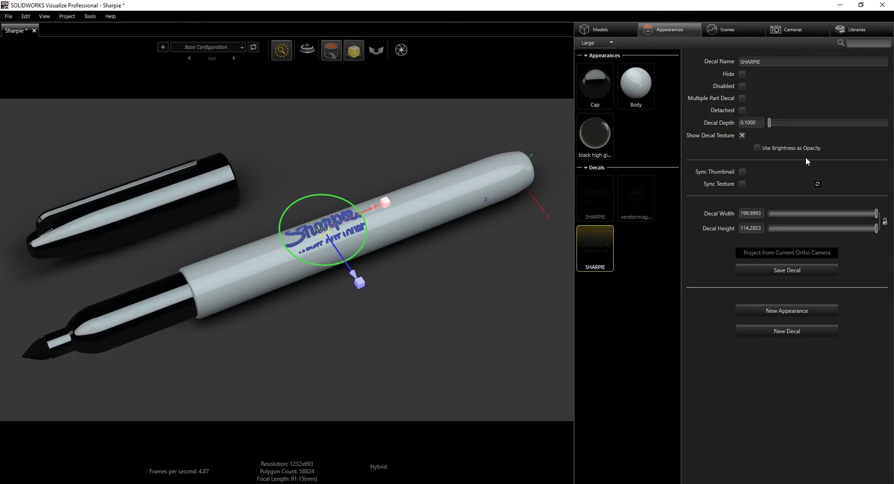
{"action": "left_click_drag", "start_coordinate": [746, 123], "coordinate": [767, 127]}
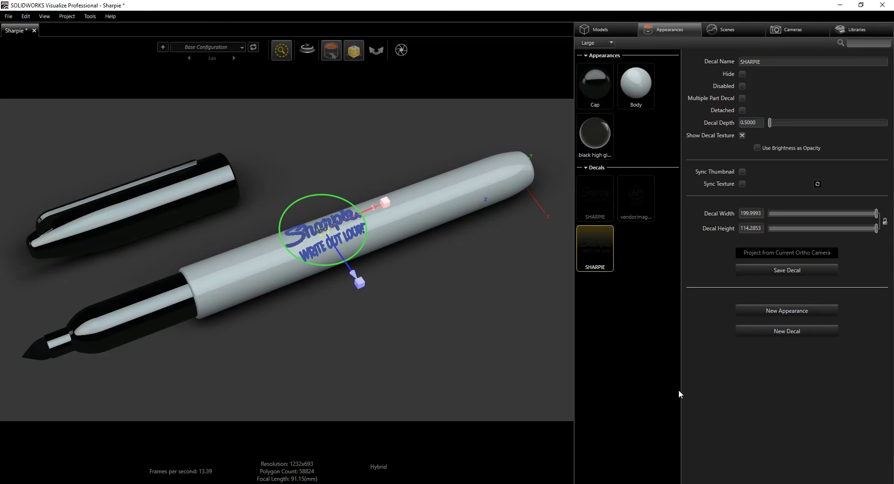
Deselect the decal, select and deselect the pen body, then reselect the applied SHARPIE decal.
{"action": "left_click", "coordinate": [637, 388]}
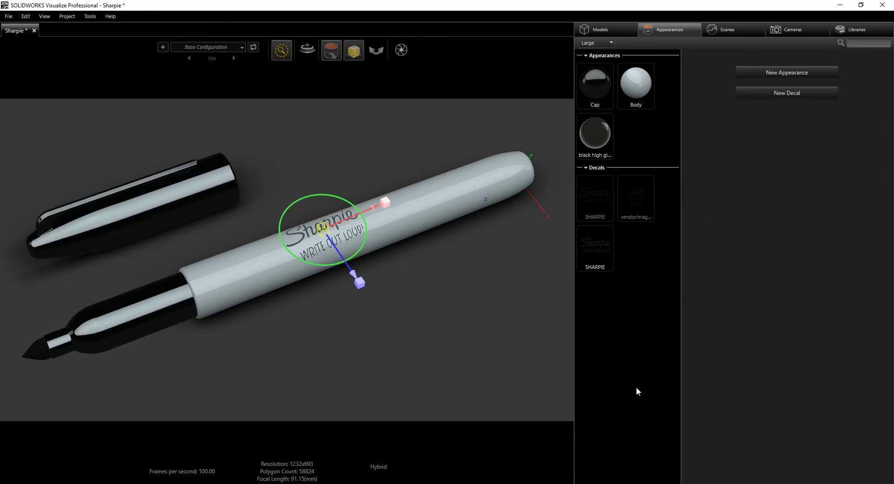
{"action": "left_click", "coordinate": [366, 225]}
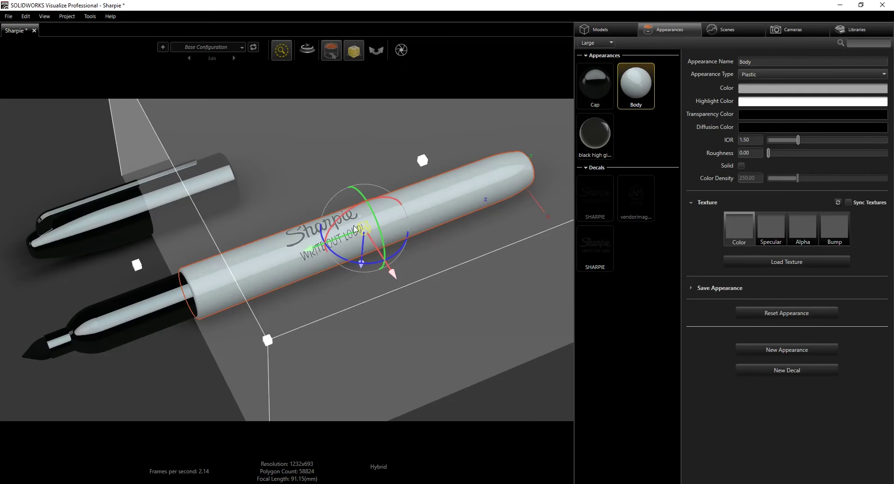
{"action": "left_click", "coordinate": [179, 391]}
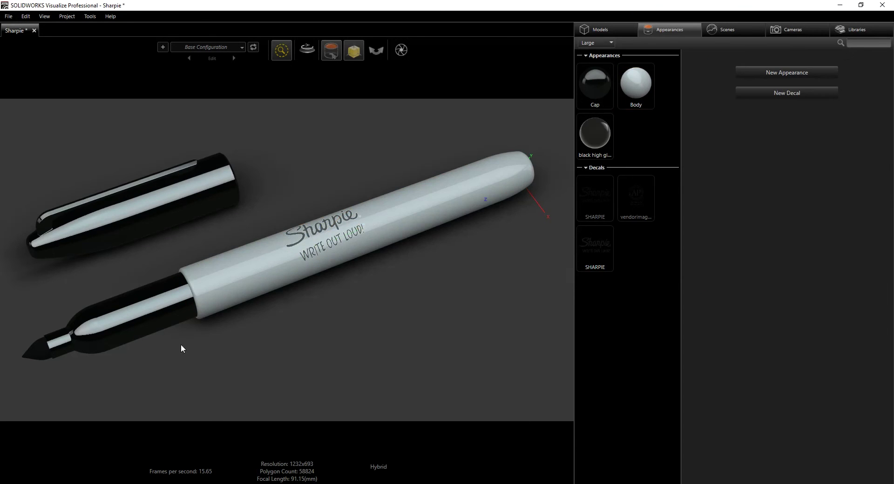
{"action": "left_click", "coordinate": [305, 239]}
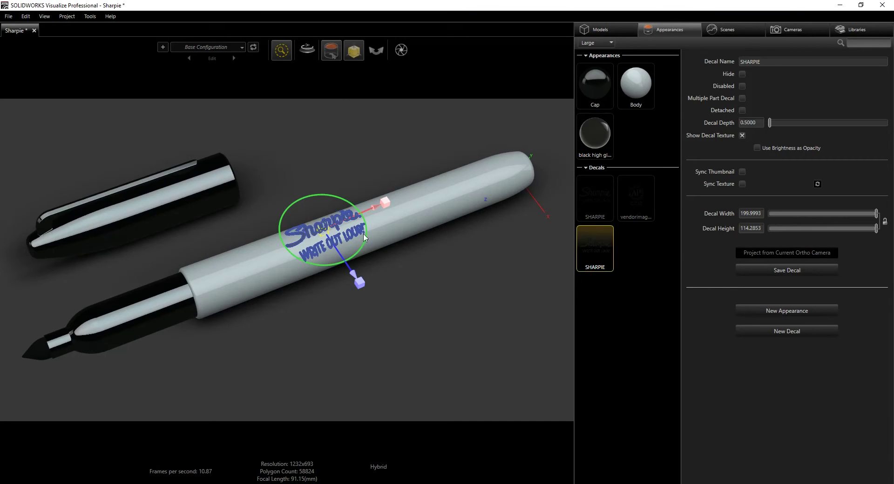
Delete the new SHARPIE decal, unhide the original SHARPIE and AP logo decals, and turn off the manipulator.
{"action": "right_click", "coordinate": [592, 246]}
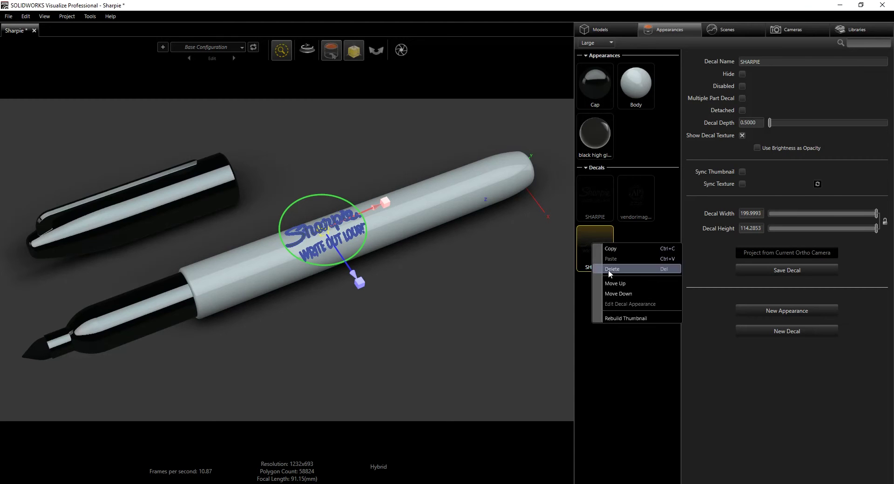
{"action": "left_click", "coordinate": [611, 271]}
{"action": "left_click", "coordinate": [608, 187]}
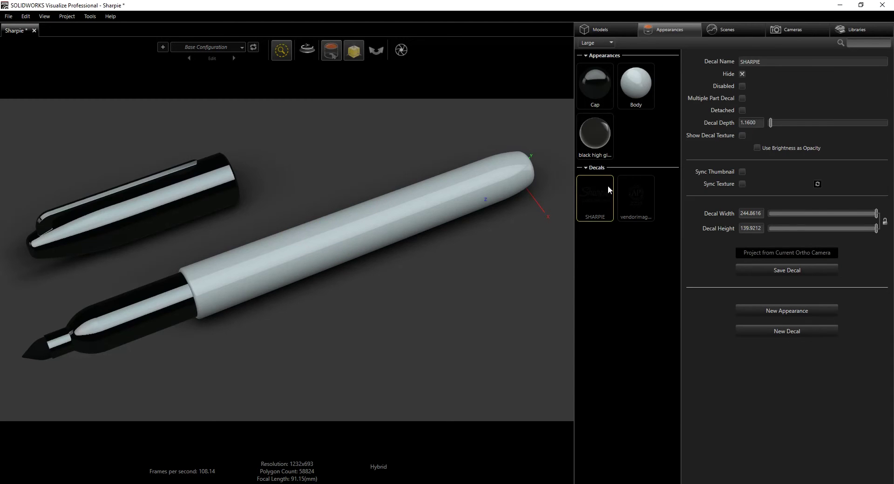
{"action": "left_click", "coordinate": [742, 74]}
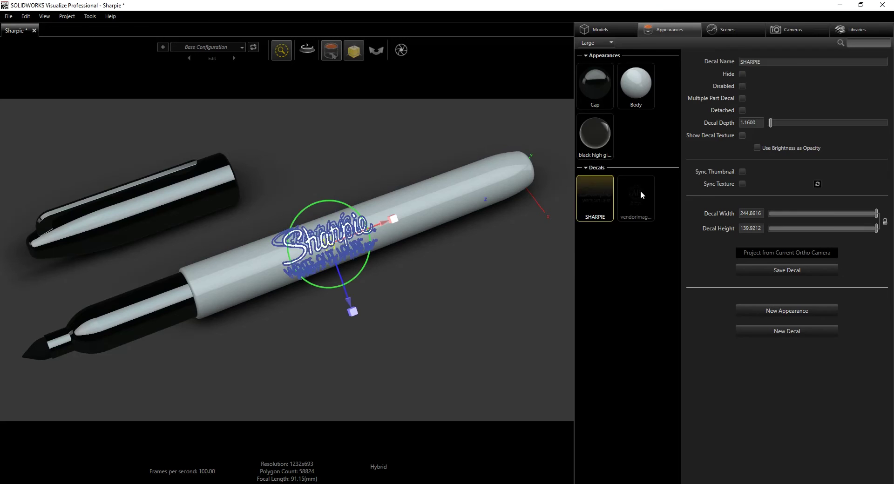
{"action": "left_click", "coordinate": [744, 75]}
{"action": "left_click", "coordinate": [593, 341]}
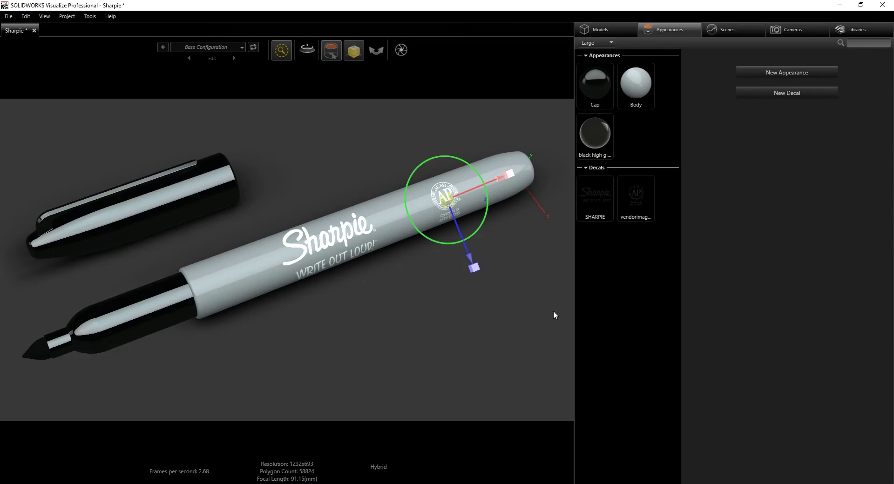
{"action": "left_click", "coordinate": [355, 50]}
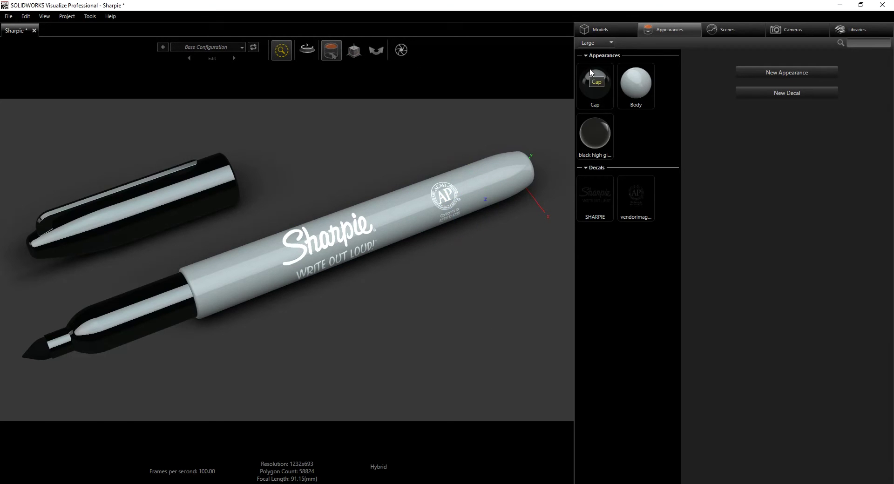
Delete the three unused environments from Chrome Studio through High Contrast Studio.
{"action": "left_click", "coordinate": [734, 29]}
{"action": "left_click", "coordinate": [613, 86]}
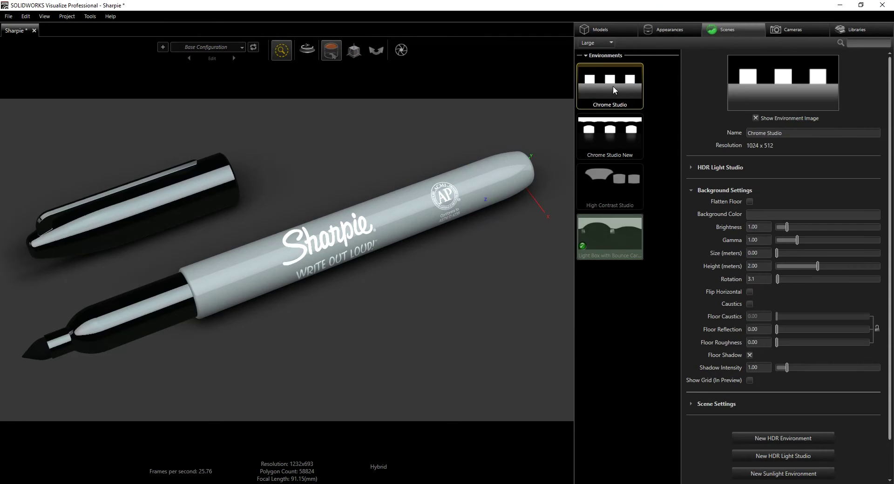
{"action": "left_click", "coordinate": [613, 189], "text": "shift"}
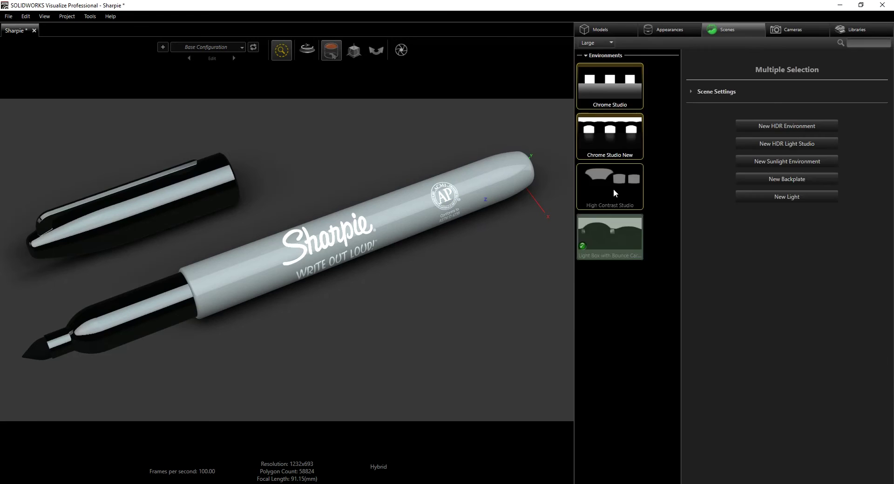
{"action": "key", "text": "Delete"}
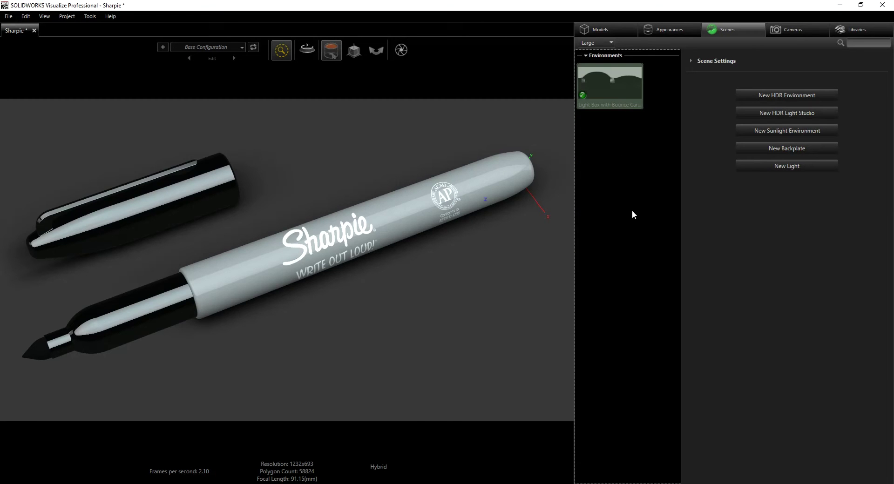
Switch the renderer to Fast mode, then to Accurate mode.
{"action": "mouse_move", "coordinate": [282, 54]}
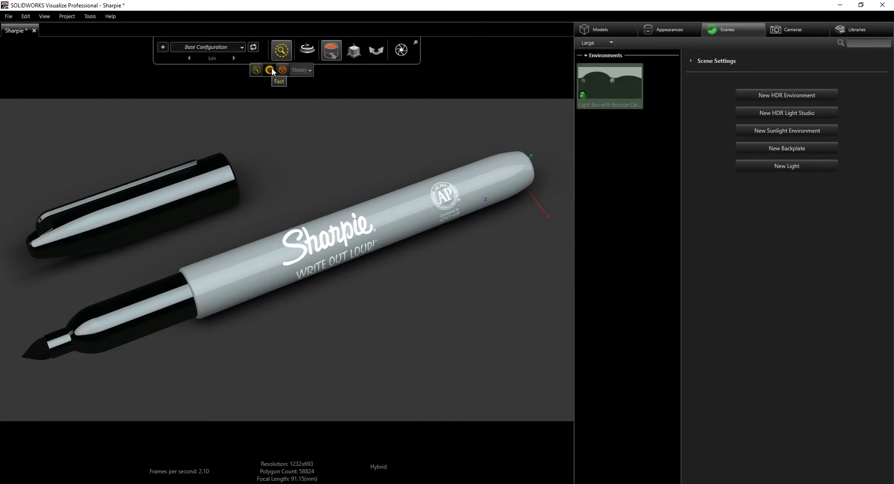
{"action": "left_click", "coordinate": [270, 70]}
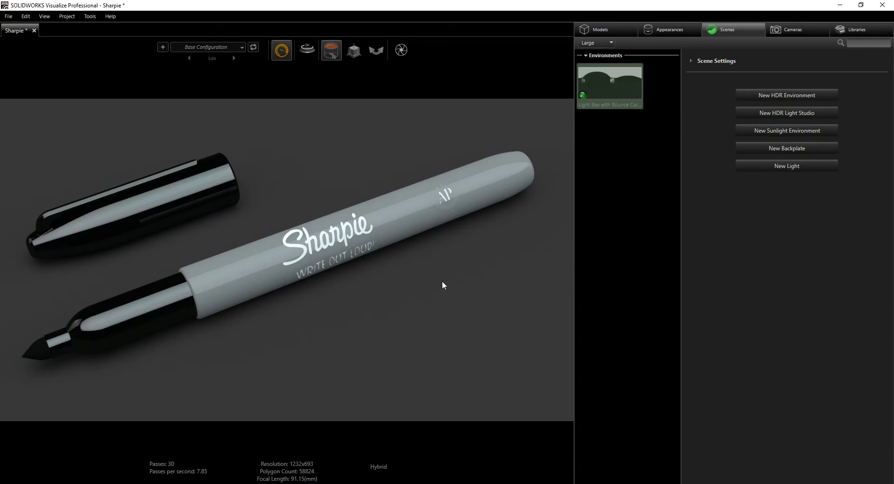
{"action": "mouse_move", "coordinate": [280, 52]}
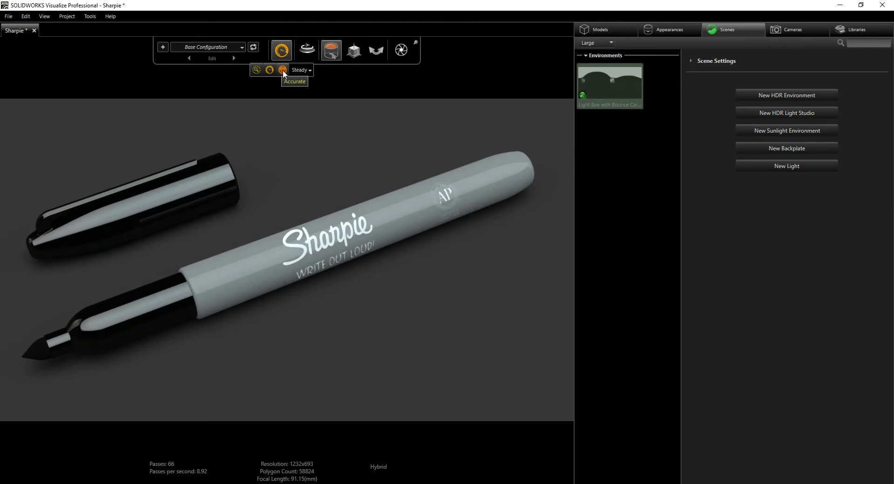
{"action": "left_click", "coordinate": [283, 71]}
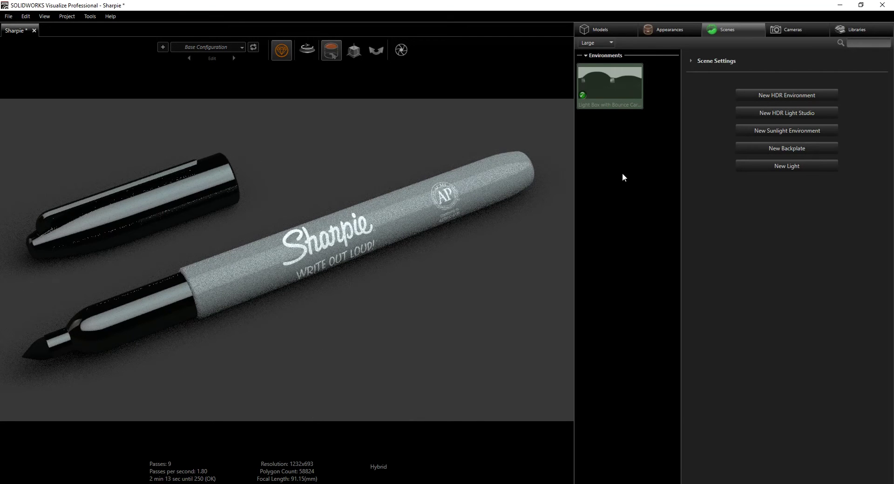
Create a new appearance, Appearance 1, of type Paint.
{"action": "left_click", "coordinate": [666, 30]}
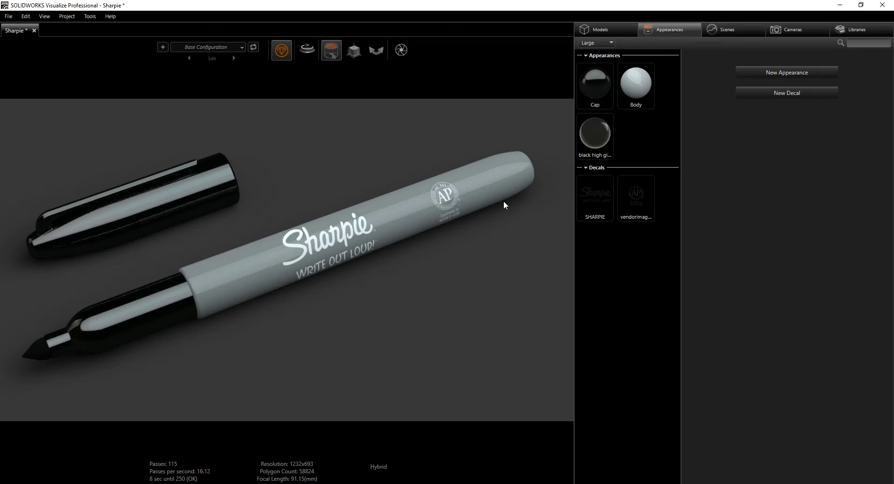
{"action": "right_click", "coordinate": [647, 135]}
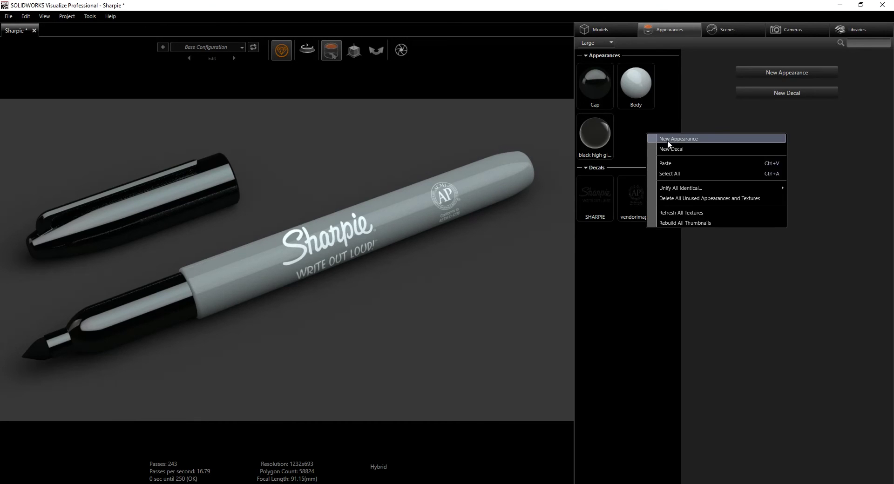
{"action": "left_click", "coordinate": [667, 139]}
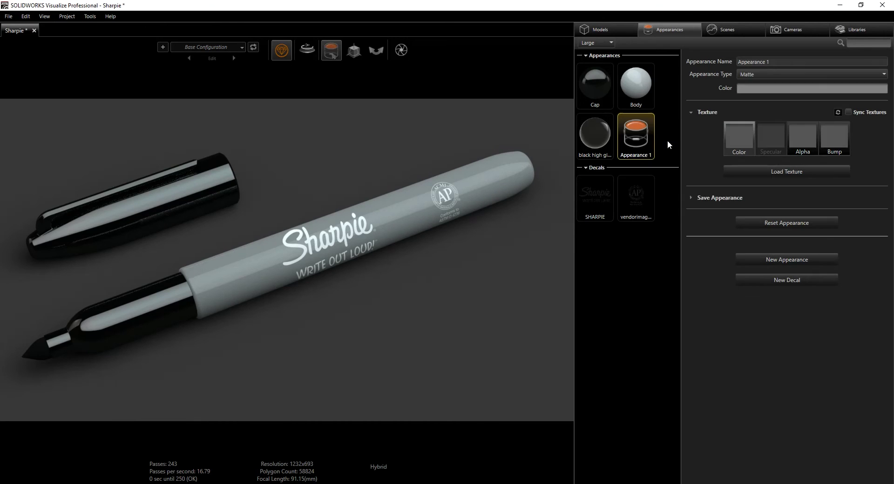
{"action": "left_click", "coordinate": [775, 70]}
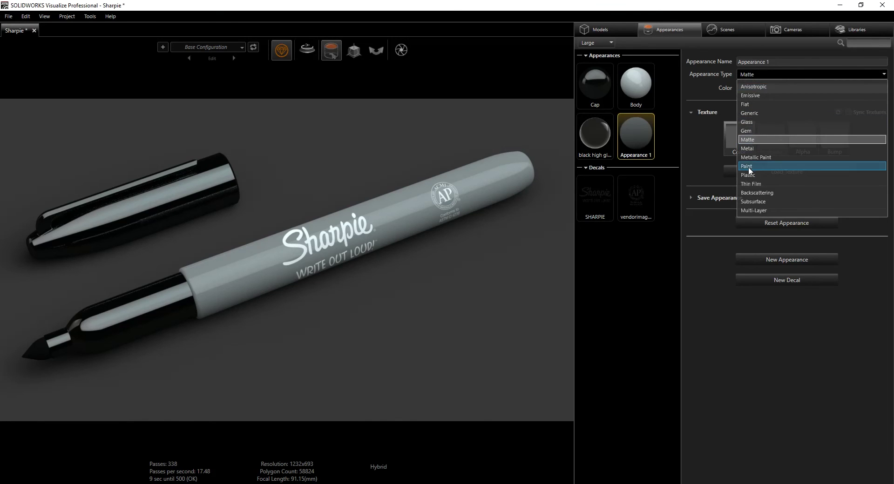
{"action": "left_click", "coordinate": [748, 167]}
{"action": "left_click", "coordinate": [757, 74]}
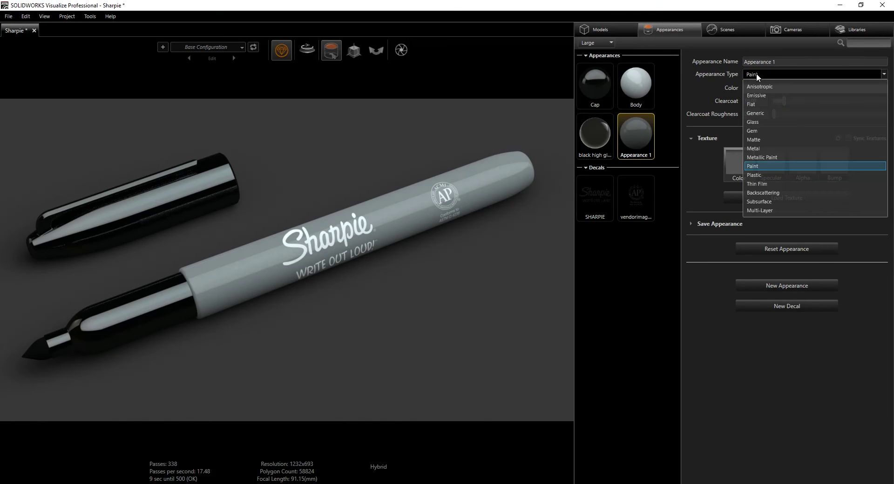
{"action": "left_click", "coordinate": [757, 74]}
Make Appearance 1 pure black with clearcoat roughness 3.50.
{"action": "left_click", "coordinate": [754, 89]}
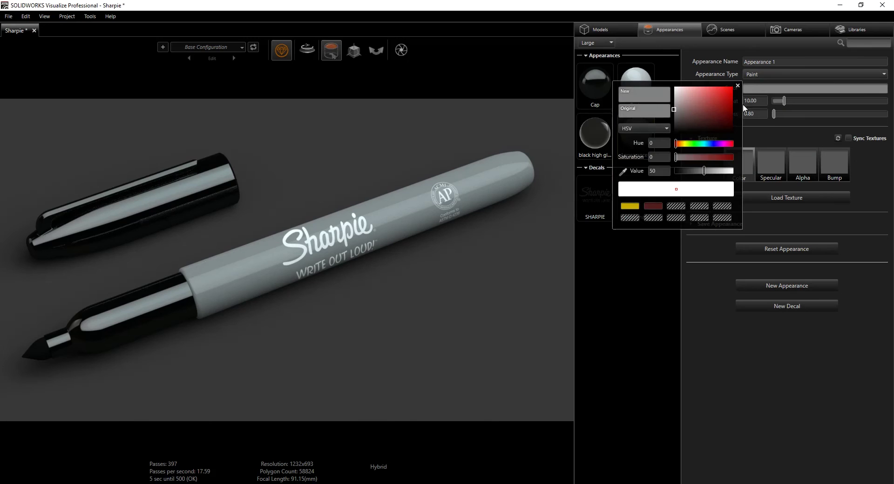
{"action": "left_click_drag", "start_coordinate": [675, 110], "coordinate": [674, 139]}
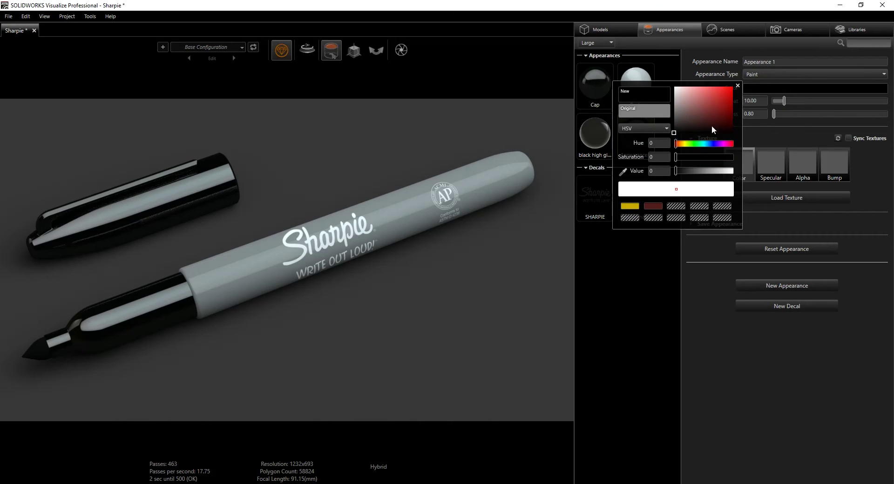
{"action": "left_click", "coordinate": [738, 86]}
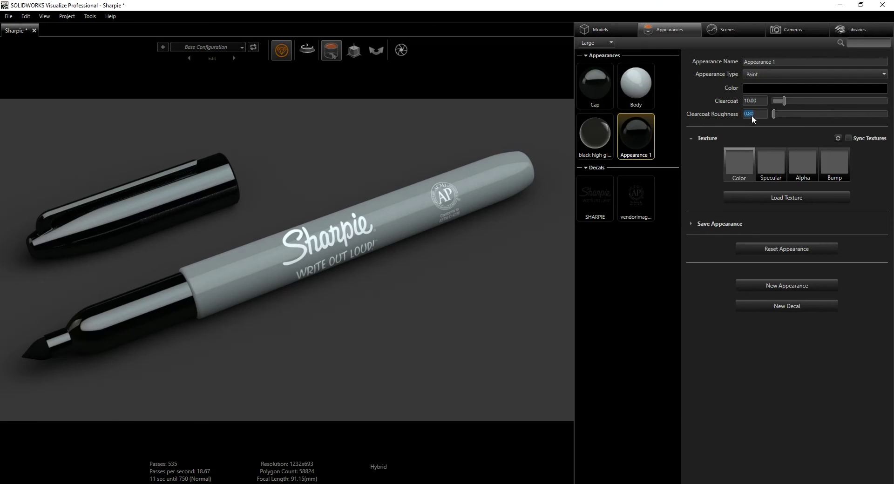
{"action": "type", "text": "3.5"}
{"action": "key", "text": "Return"}
{"action": "left_click", "coordinate": [630, 266]}
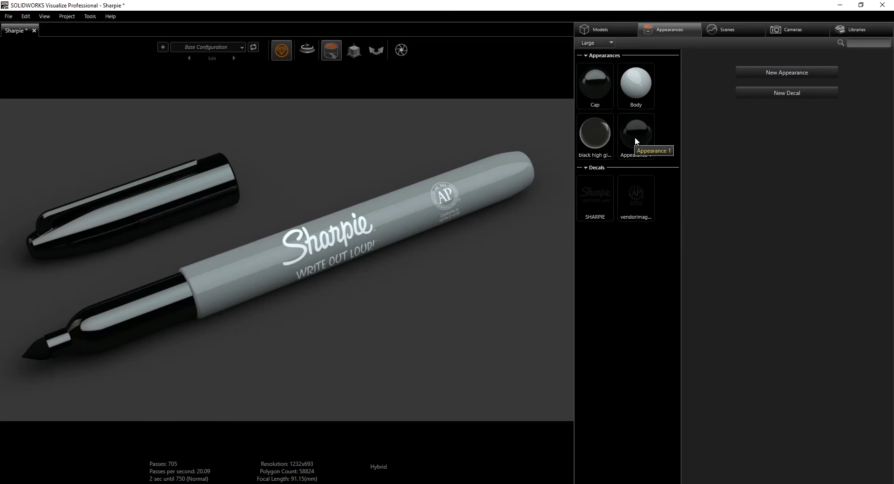
Drag Appearance 1 onto the Sharpie logo lettering on the barrel, then deselect it.
{"action": "left_click_drag", "start_coordinate": [635, 137], "coordinate": [364, 234]}
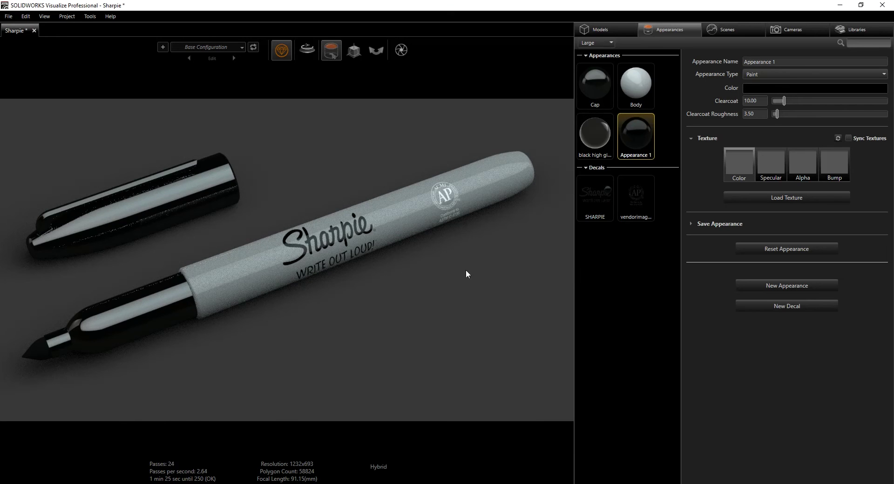
{"action": "left_click_drag", "start_coordinate": [642, 141], "coordinate": [447, 196]}
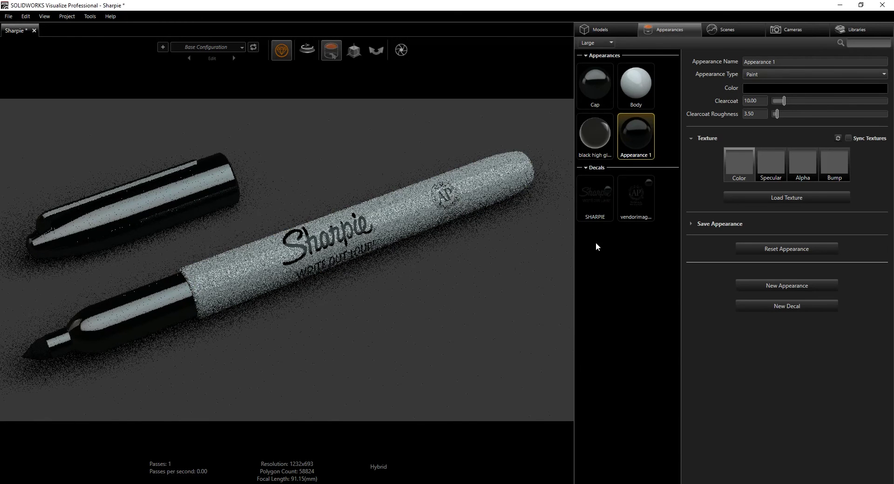
{"action": "left_click", "coordinate": [640, 267]}
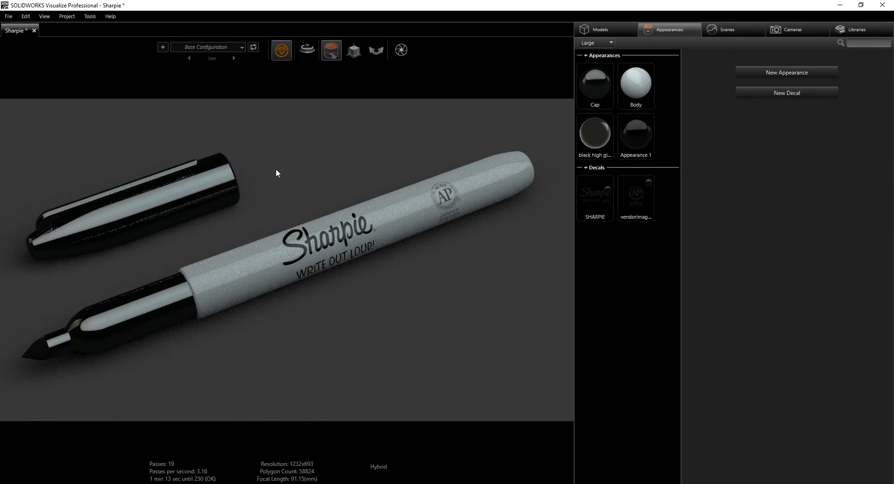
Browse the Scenes, Models and Appearances tabs, then show the Default Camera settings on Cameras.
{"action": "left_click", "coordinate": [731, 32]}
{"action": "left_click", "coordinate": [620, 33]}
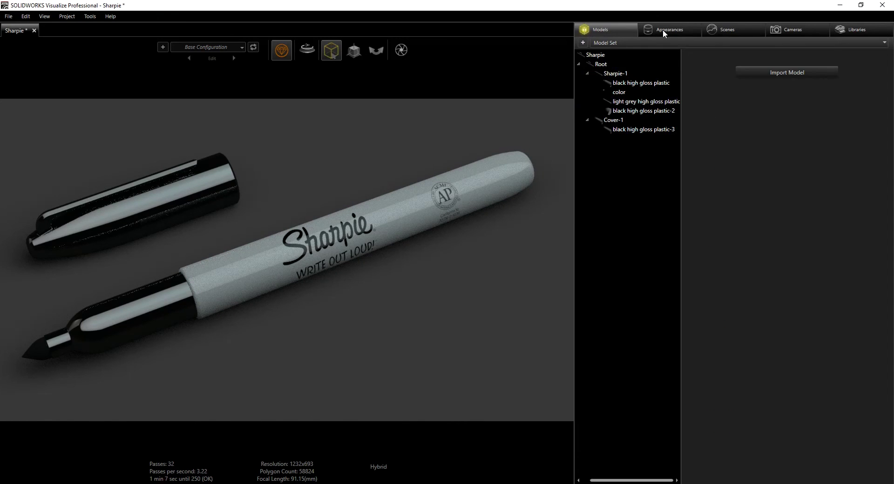
{"action": "left_click", "coordinate": [674, 28]}
{"action": "left_click", "coordinate": [724, 31]}
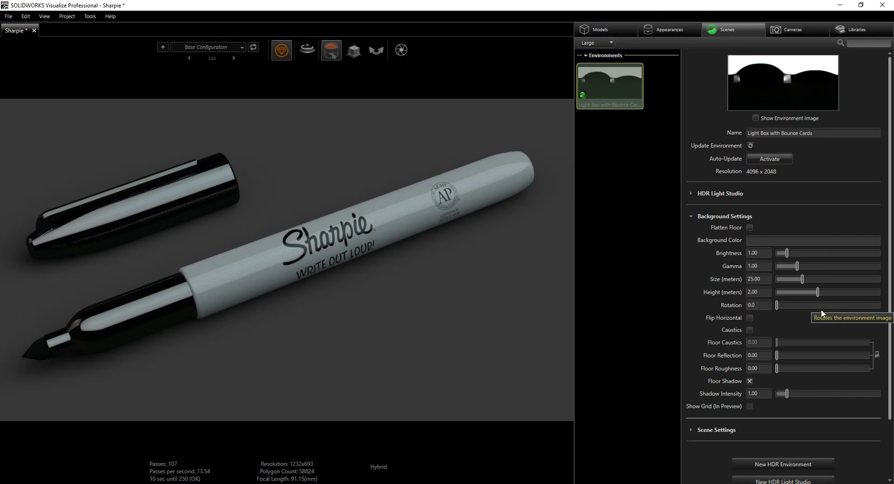
{"action": "left_click", "coordinate": [796, 28]}
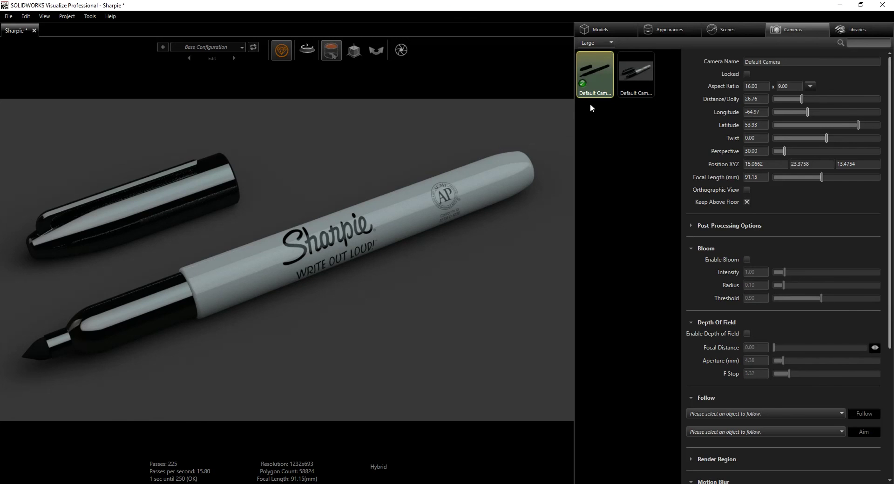
Switch the active view to Default Camera 1 for the closer, lower shot of the marker.
{"action": "double_click", "coordinate": [650, 72]}
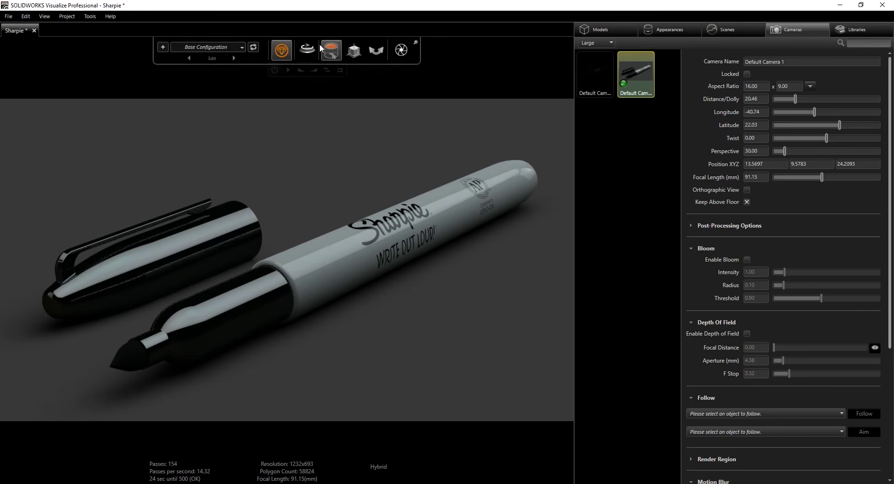
Render Sharpie.jpg at 1920x1080 with 1000 passes immediately, with Send to Queue turned off.
{"action": "mouse_move", "coordinate": [404, 50]}
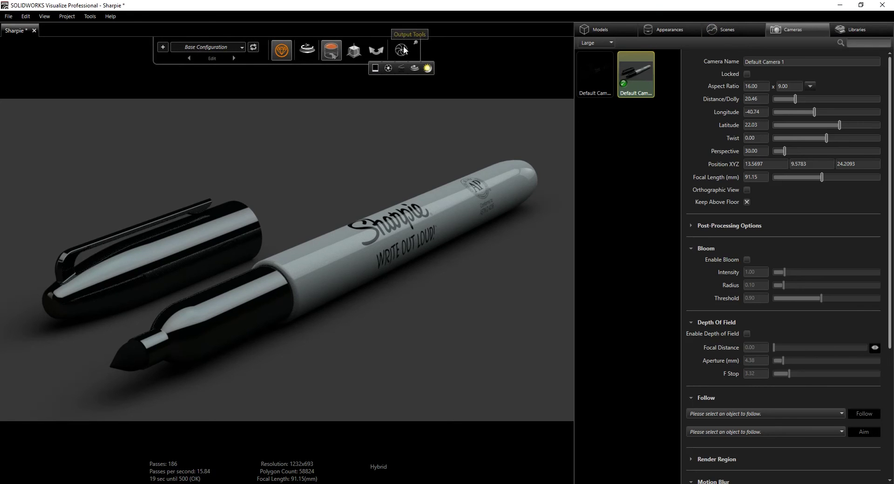
{"action": "left_click", "coordinate": [402, 49]}
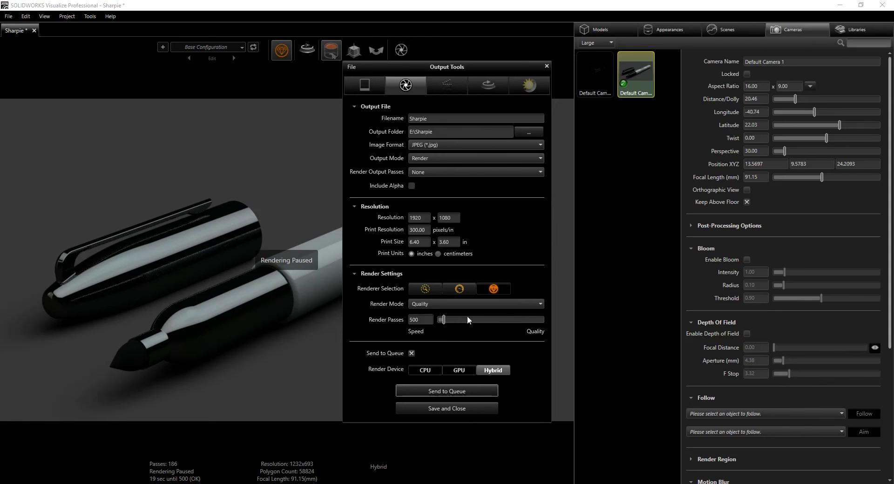
{"action": "left_click", "coordinate": [414, 323]}
{"action": "type", "text": "1000"}
{"action": "left_click", "coordinate": [412, 353]}
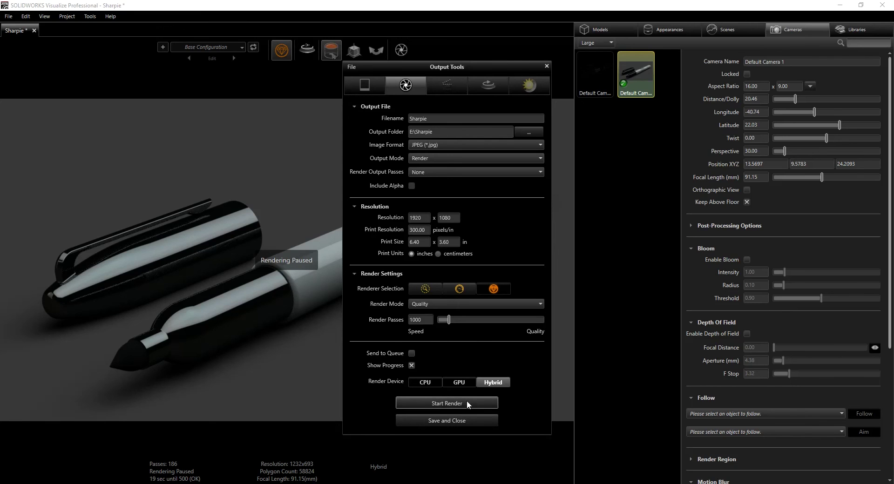
{"action": "left_click", "coordinate": [485, 405]}
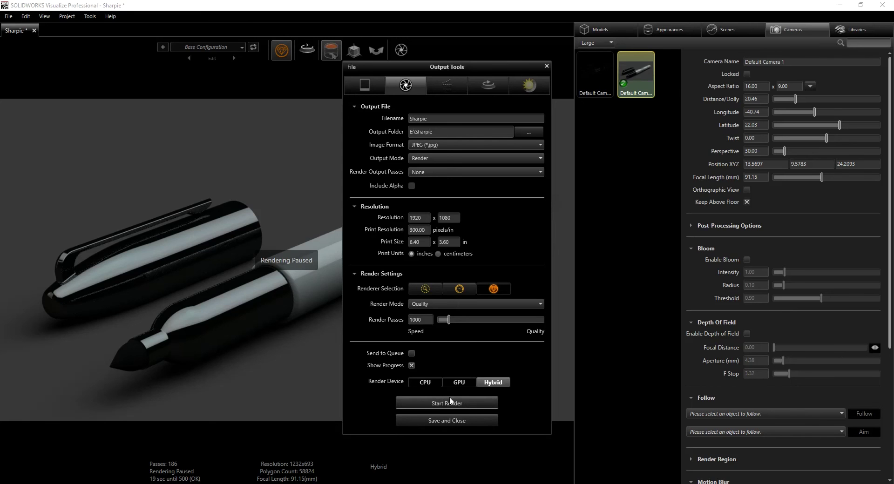